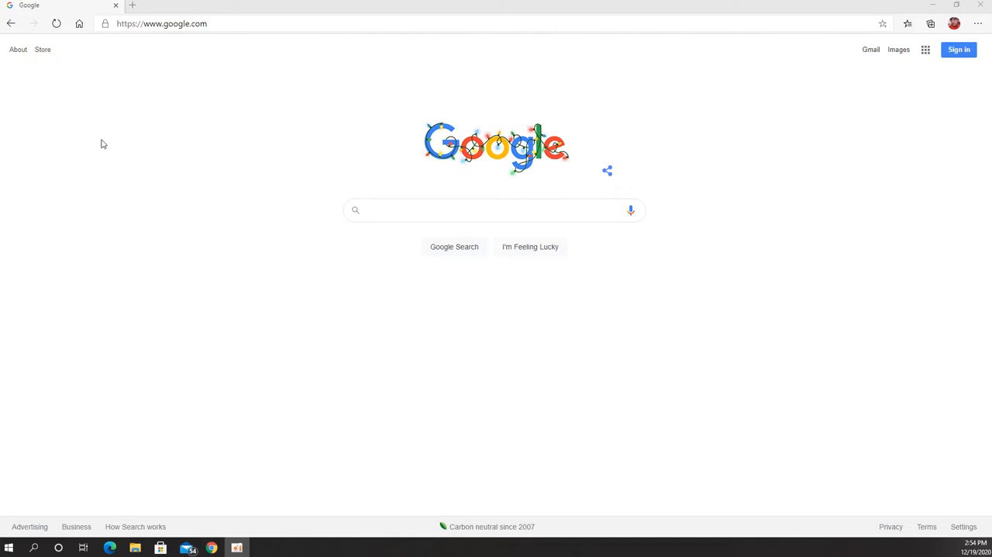
Step: Open the tutorials page of lachoweb.com and follow its Hostinger link for a domain and hosting plan
left_click(233, 24)
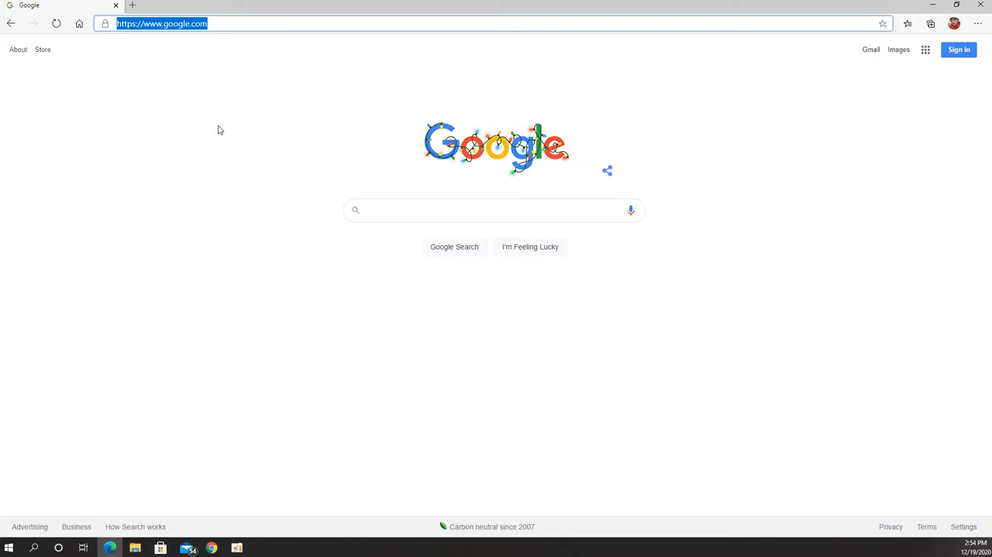
type("lachoweb")
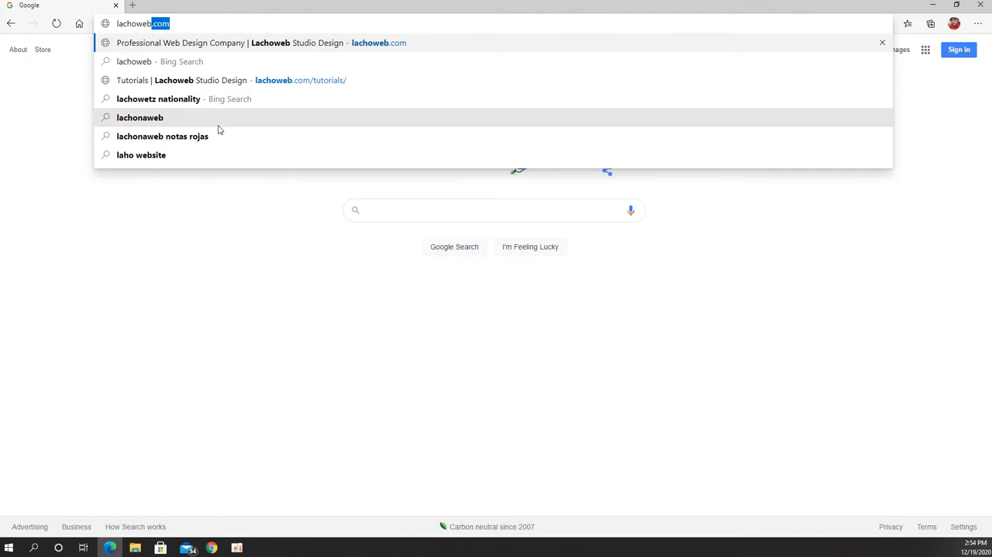
key("Return")
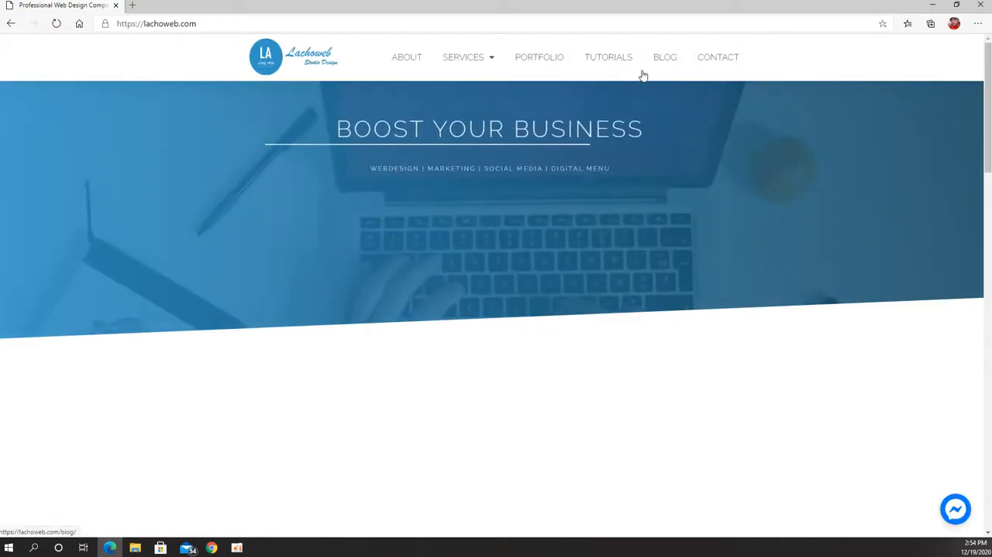
left_click(614, 62)
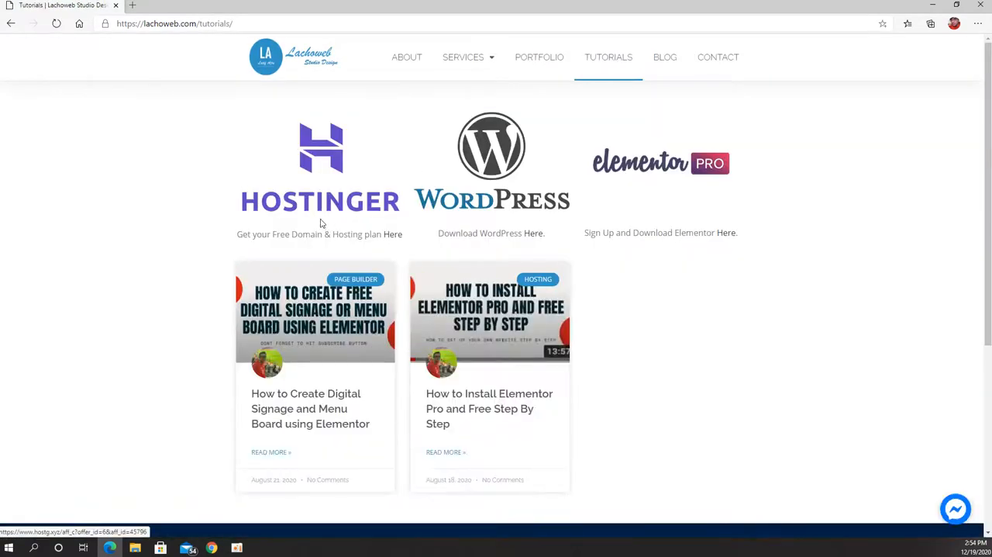
left_click(320, 199)
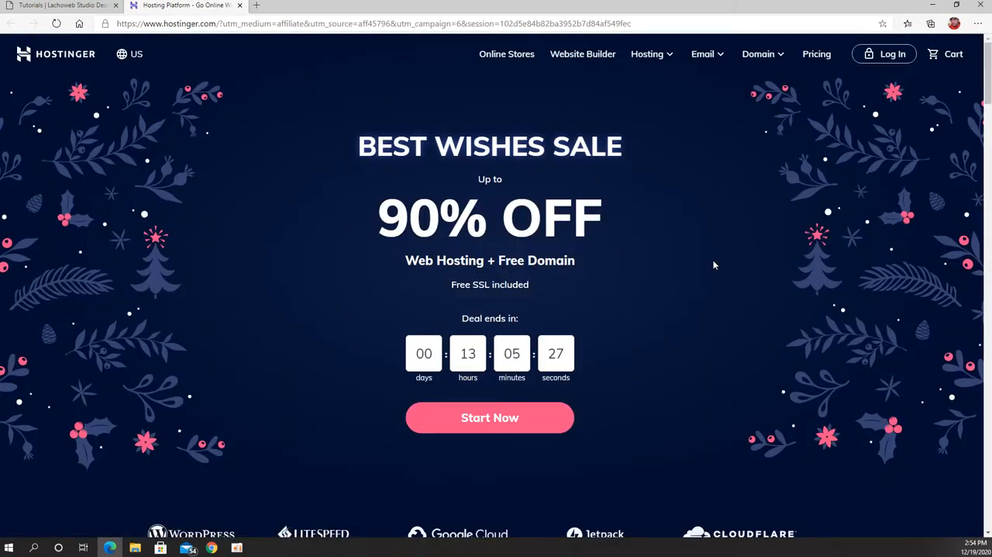
Step: Review the shared hosting plans on the Hostinger page and go to the hPanel account through the login
scroll(542, 334, "down", 1)
left_click(521, 356)
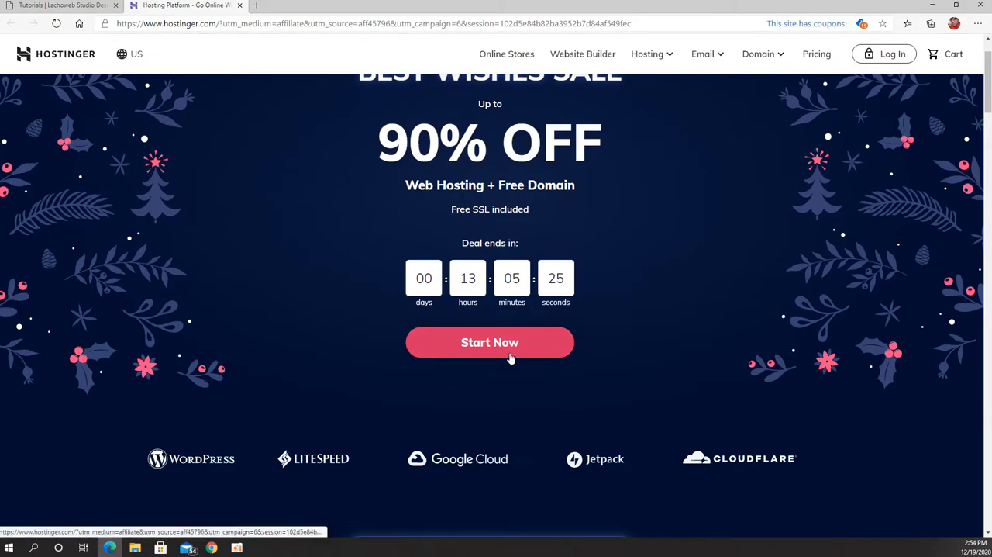
scroll(574, 331, "down", 2)
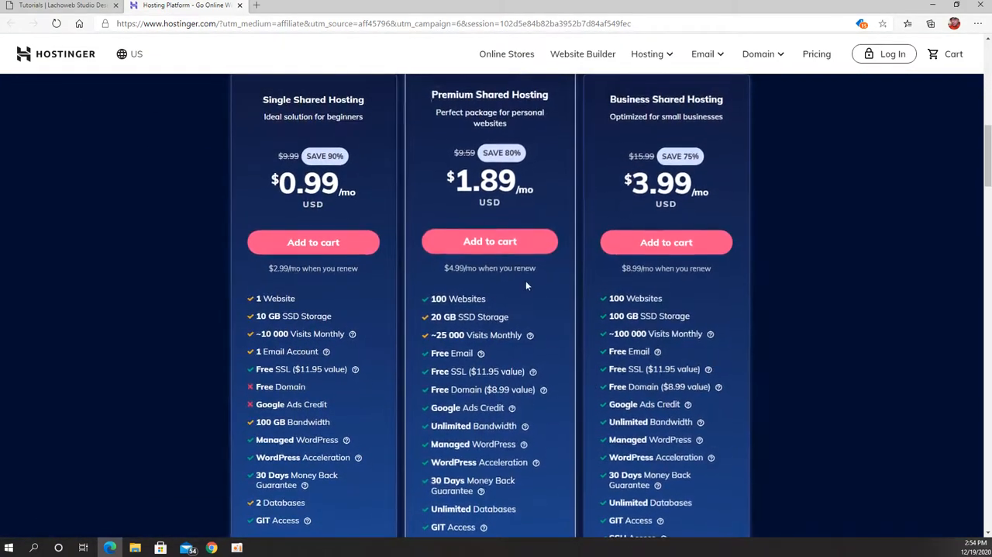
scroll(519, 248, "up", 9)
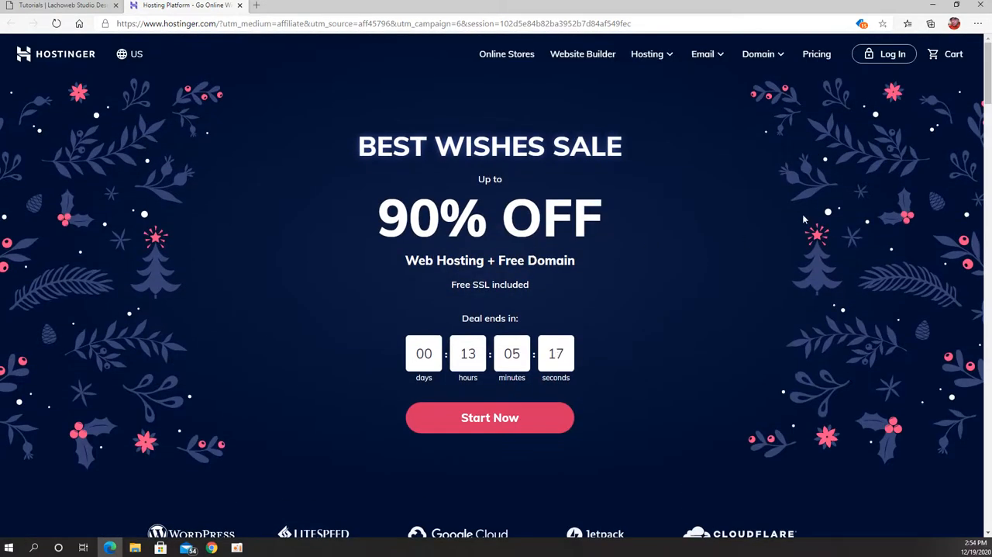
left_click(890, 54)
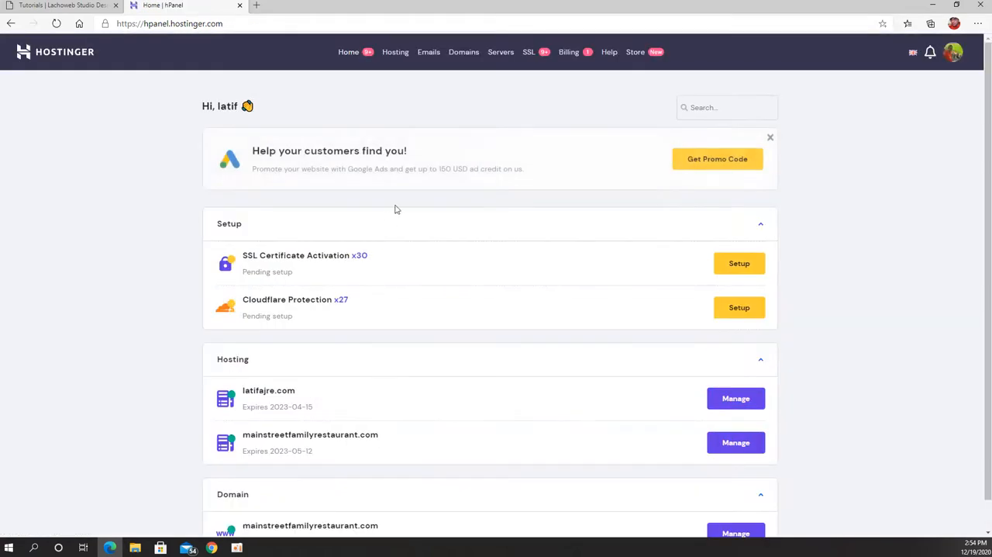
Step: Open the hosting list and manage the bestwptutorials.com website
scroll(512, 233, "down", 1)
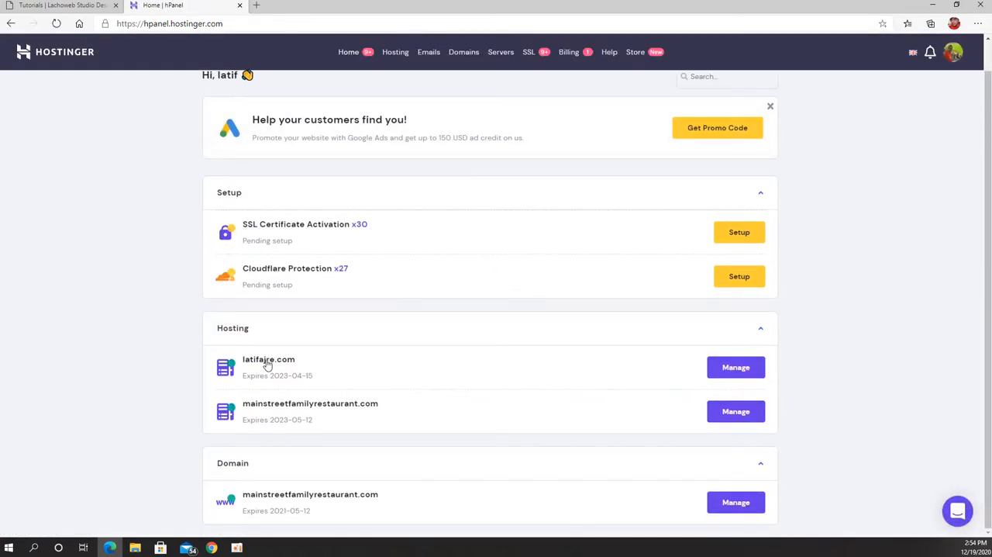
left_click(737, 367)
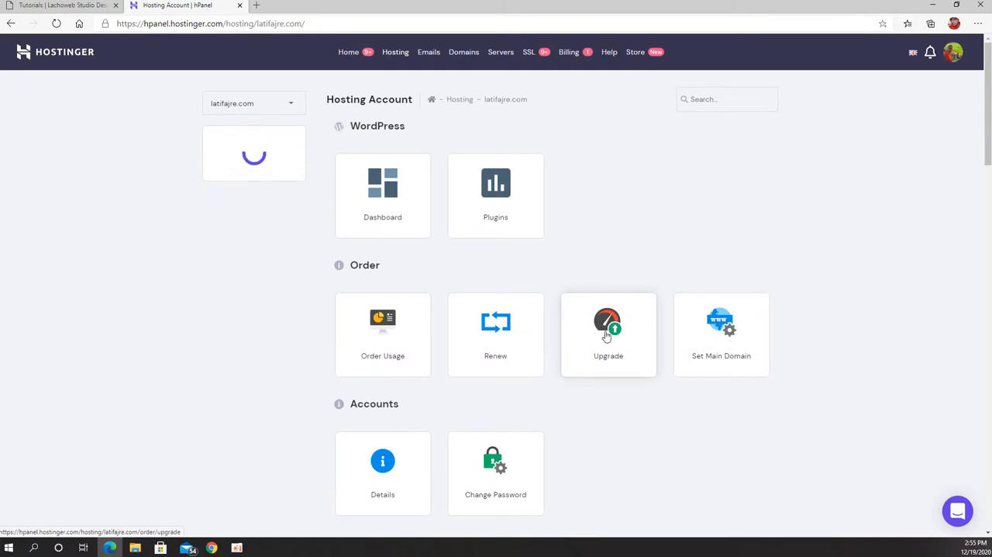
left_click(395, 53)
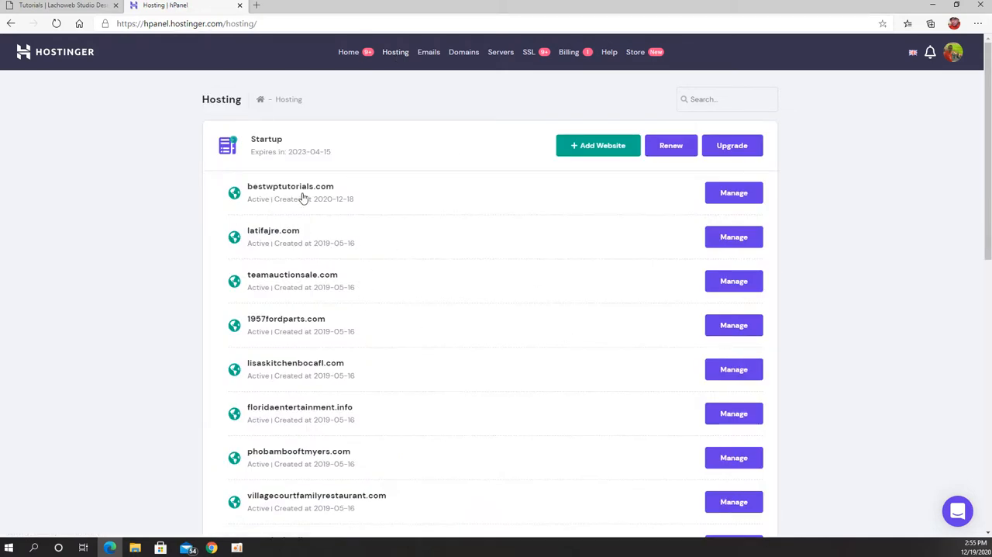
left_click(738, 198)
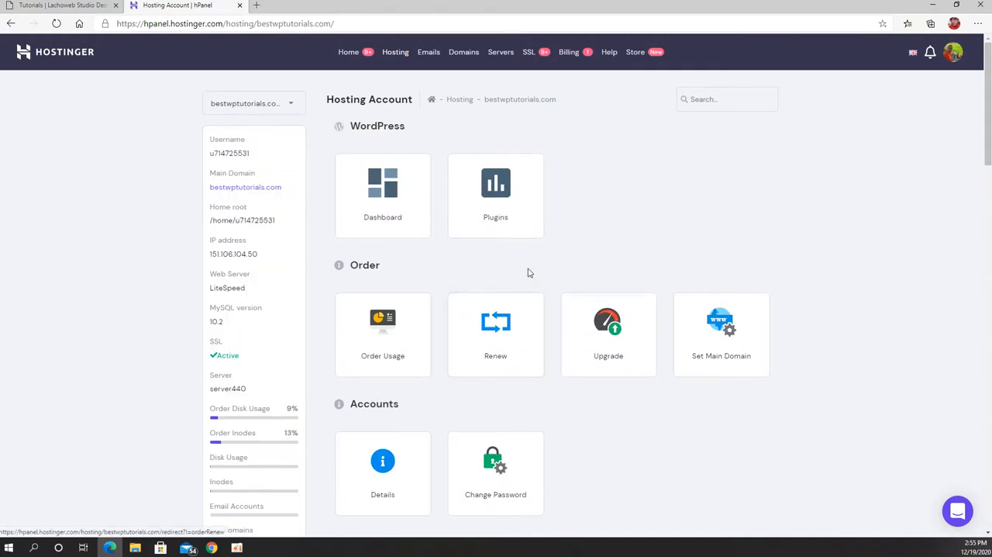
Step: Start a WordPress installation with the Auto Installer and choose howtoinstallwordpress.bestwptutorials.com as its domain
scroll(534, 283, "down", 9)
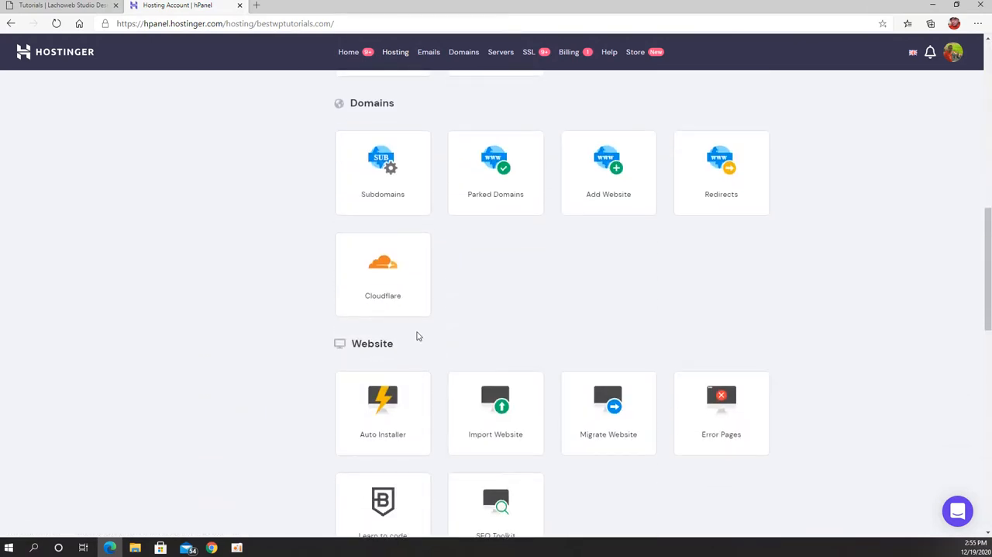
left_click(389, 407)
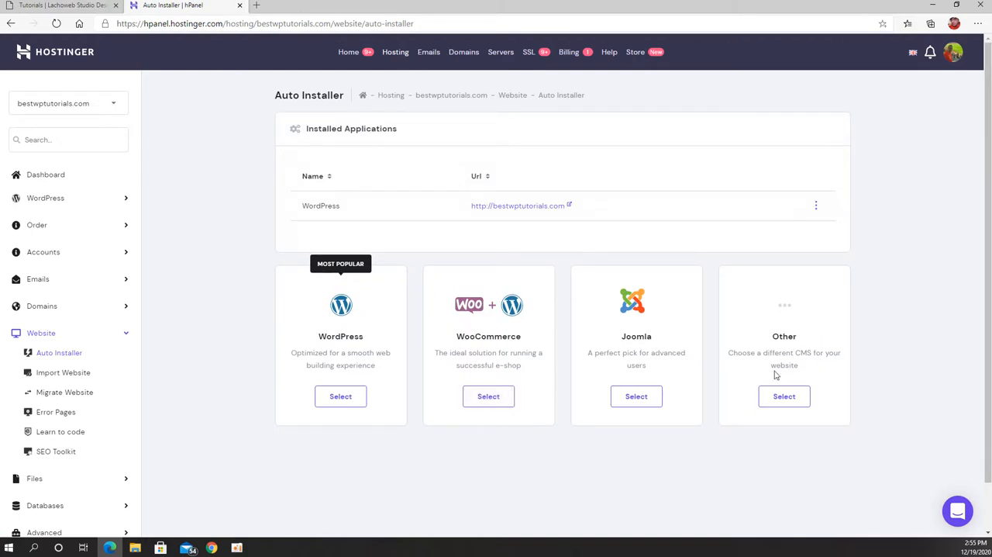
left_click(344, 403)
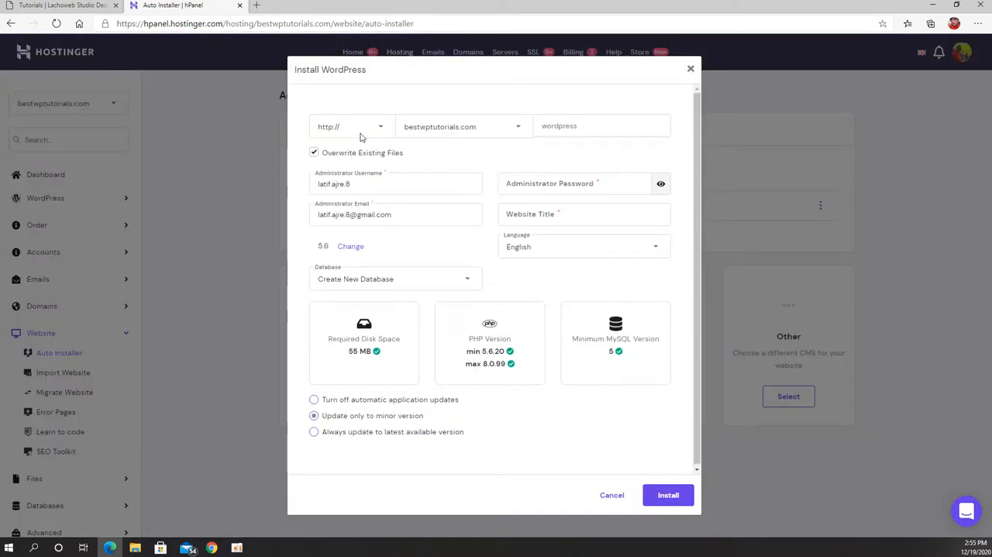
left_click(519, 129)
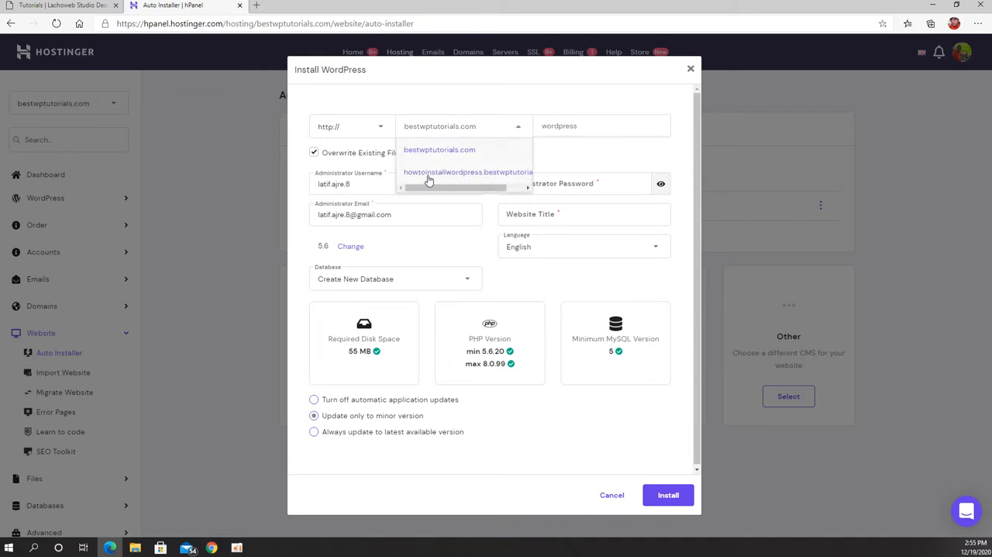
left_click(477, 173)
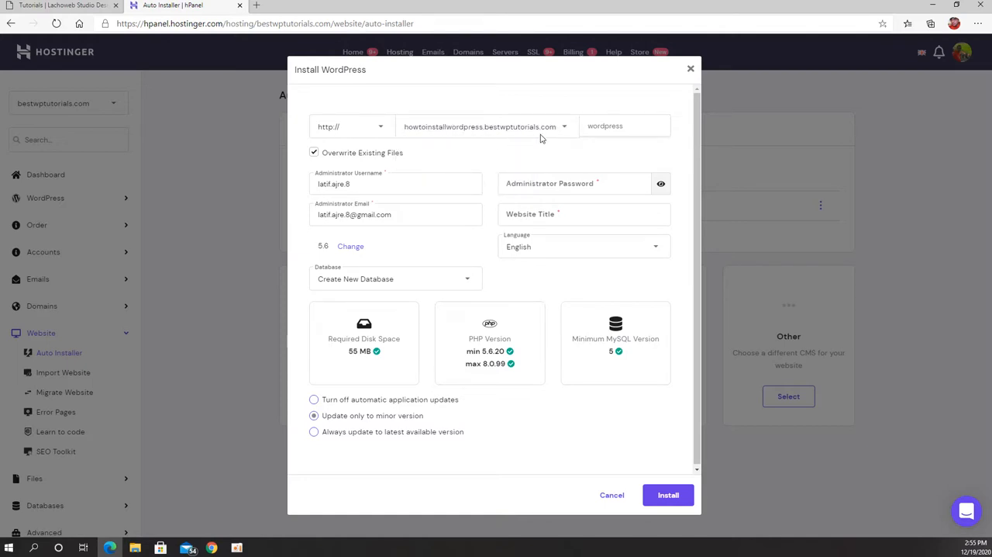
Step: Set the administrator username to lachoweb and enter an administrator password for the WordPress installation
triple_click(375, 185)
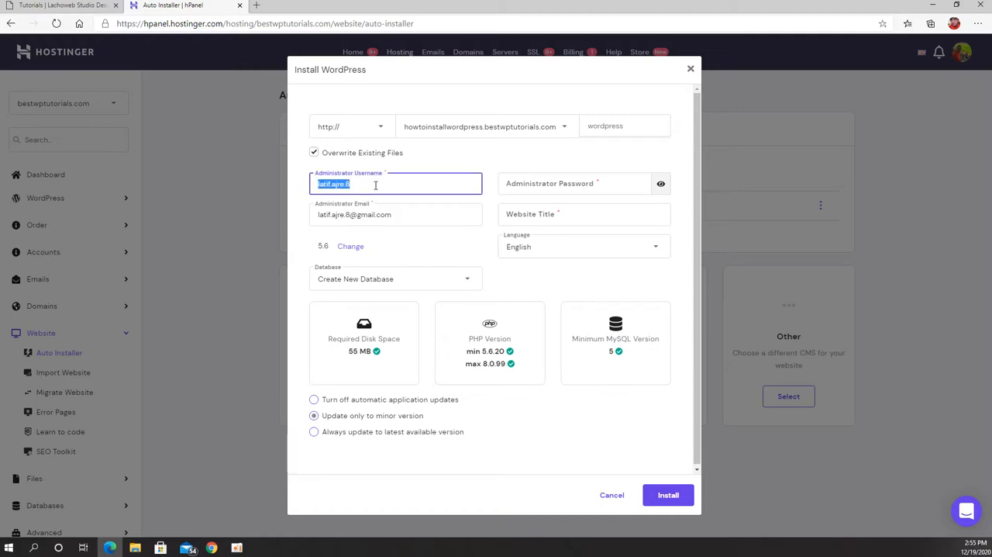
type("lachoweb")
left_click(611, 186)
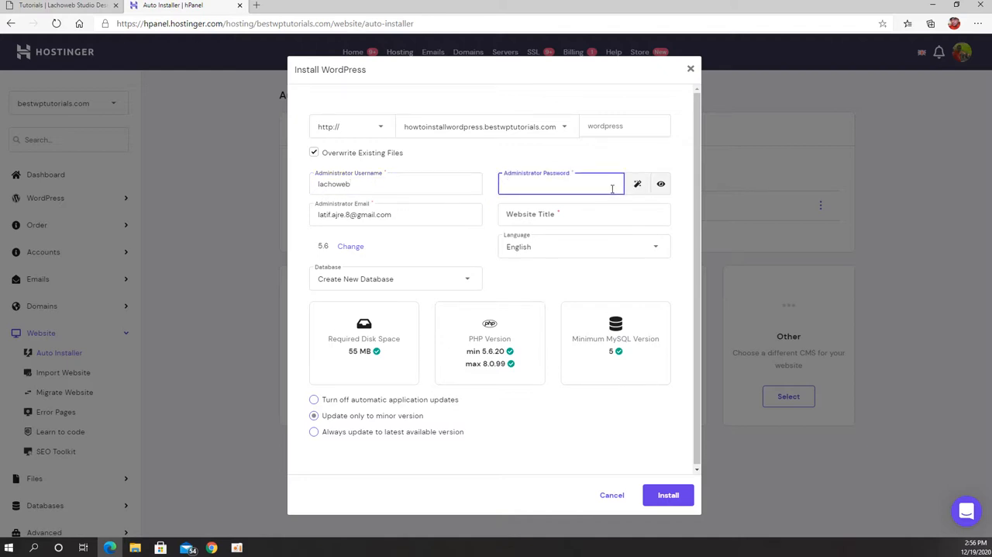
type("••")
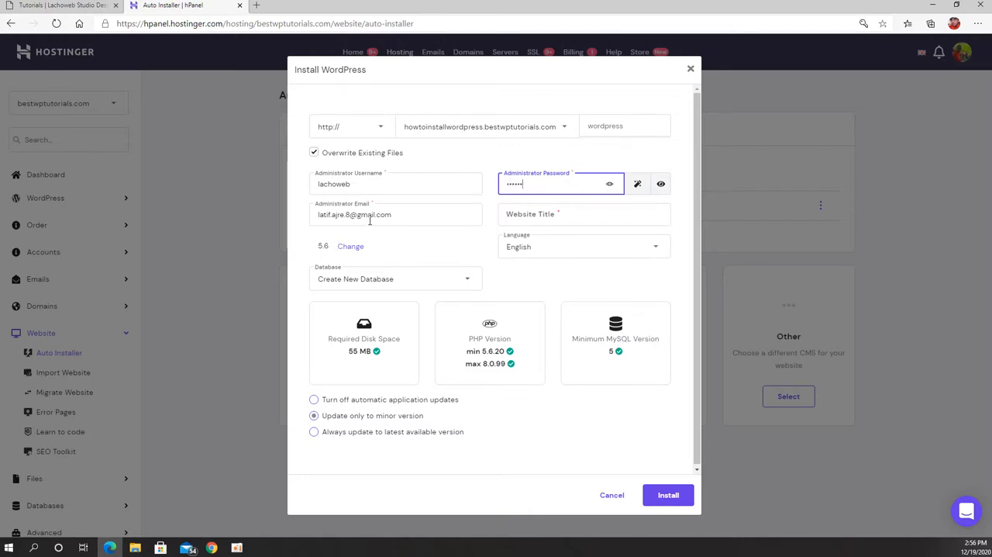
Step: Enter "How to install Wordpress" as the website title and submit the installation
left_click(578, 219)
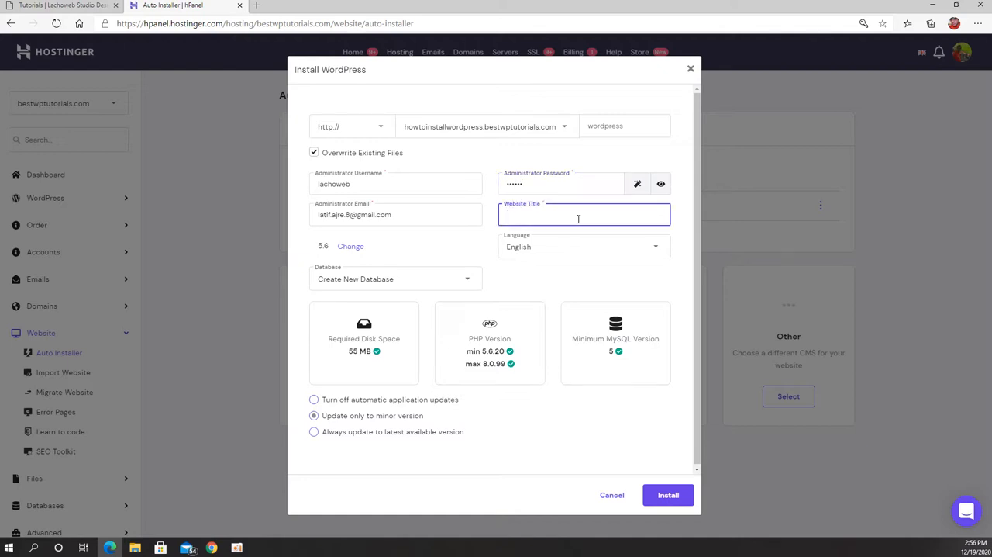
type("How to install Wordpress")
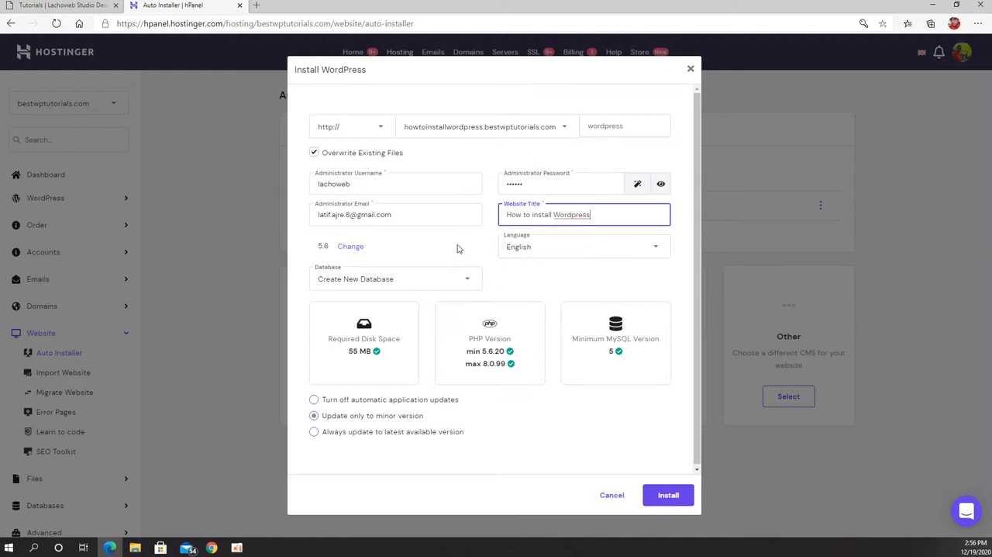
left_click(683, 501)
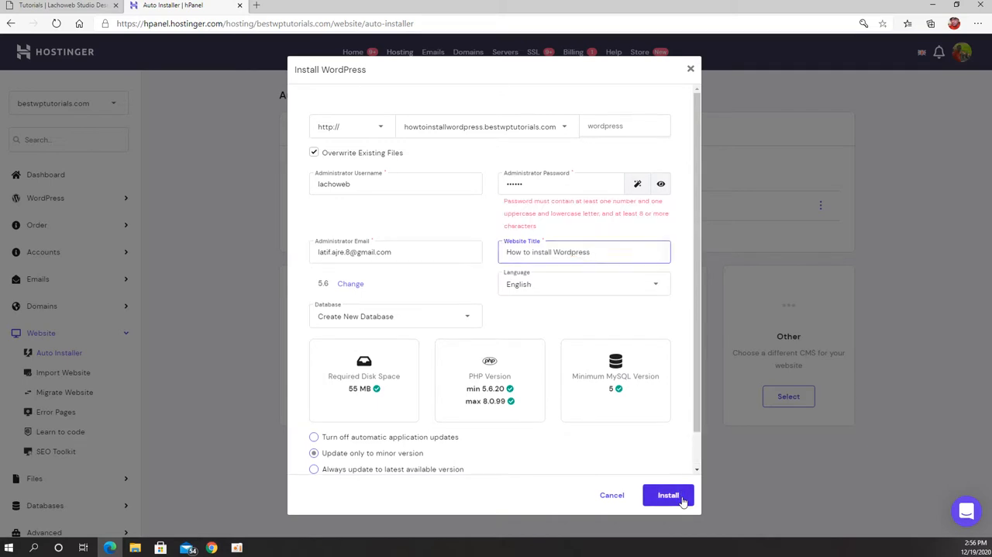
Step: Replace the administrator password with a longer one and install WordPress
double_click(545, 187)
key("BackSpace")
type("Lac")
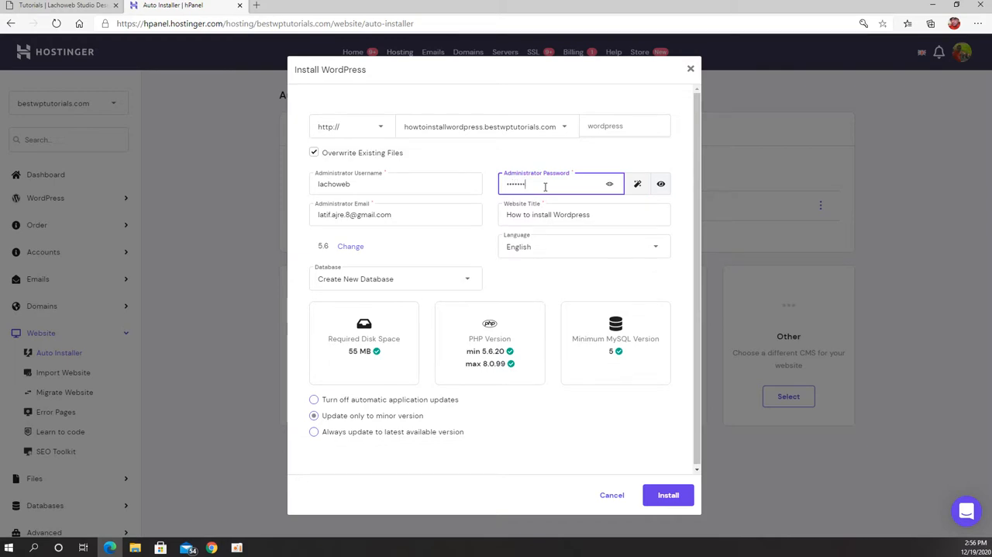
left_click(665, 493)
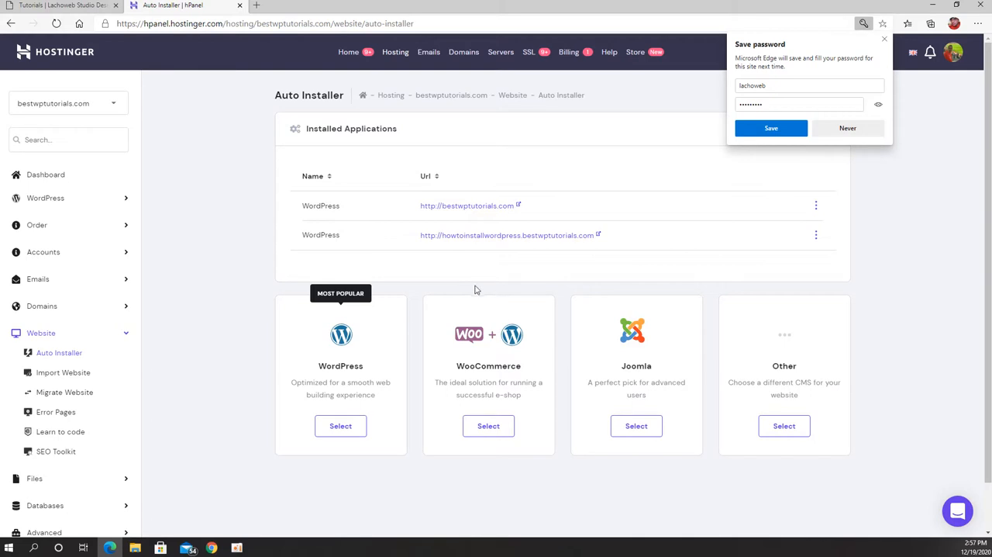
Step: Open the howtoinstallwordpress.bestwptutorials.com site and go to its /wp-admin login page
left_click(518, 238)
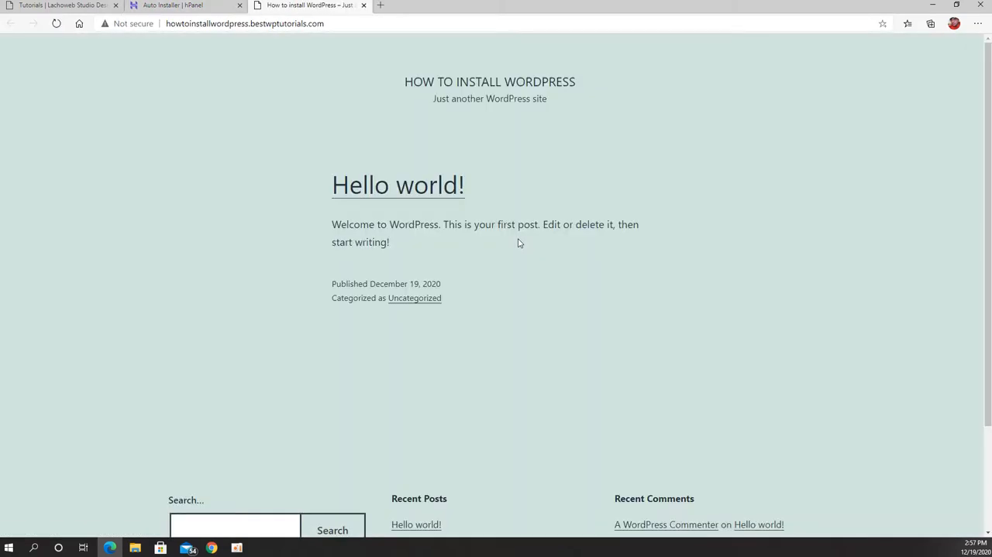
scroll(343, 314, "down", 2)
scroll(354, 359, "up", 2)
left_click(351, 24)
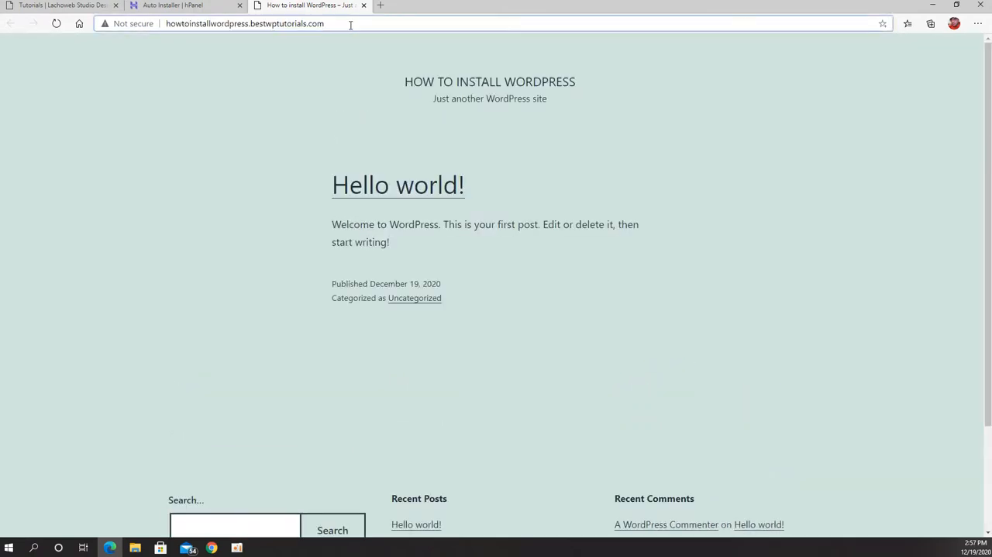
type("/wp-")
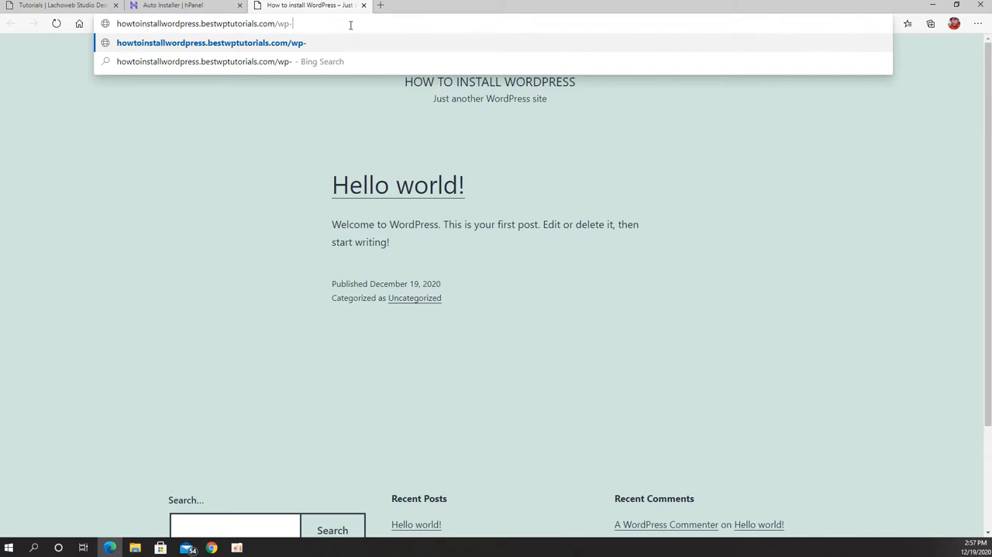
type("admin")
key("Return")
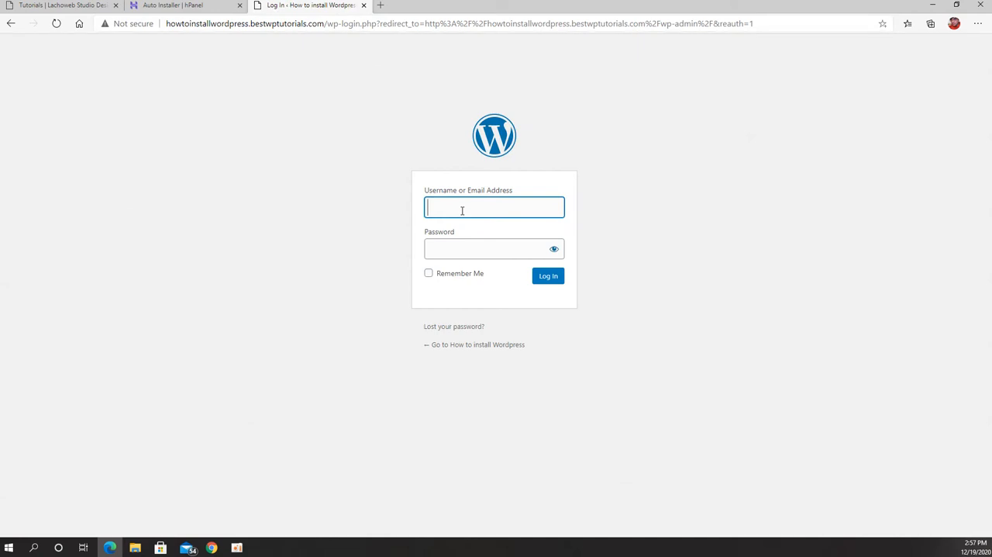
Step: Log in to the WordPress admin as lachoweb with the account password and save the login in the browser
left_click(462, 210)
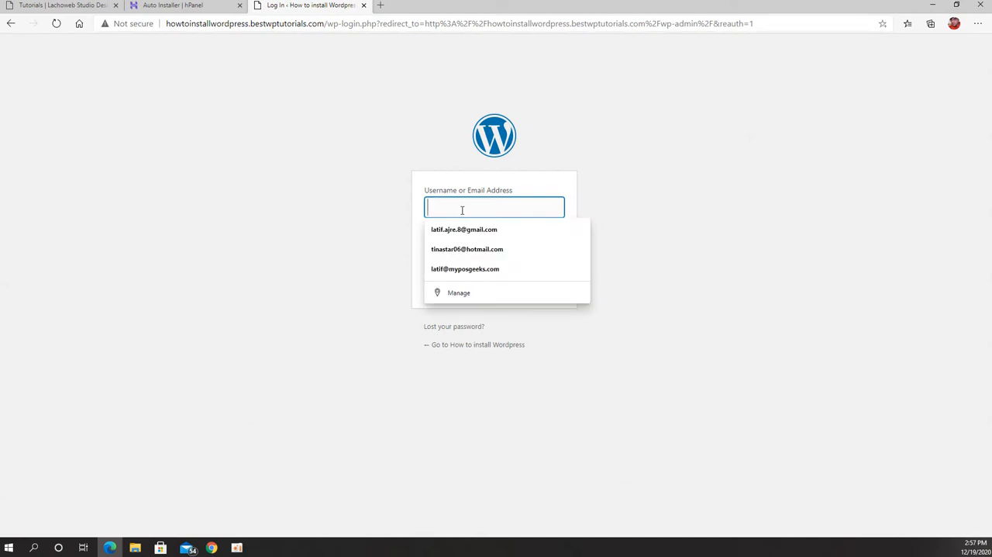
type("lachoweb")
key("Tab")
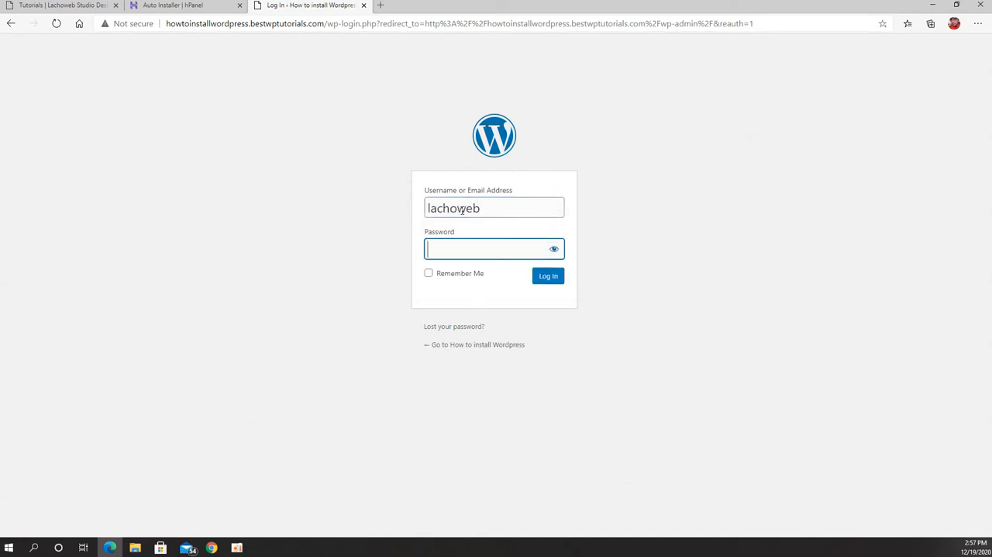
type("•••••••••")
left_click(560, 282)
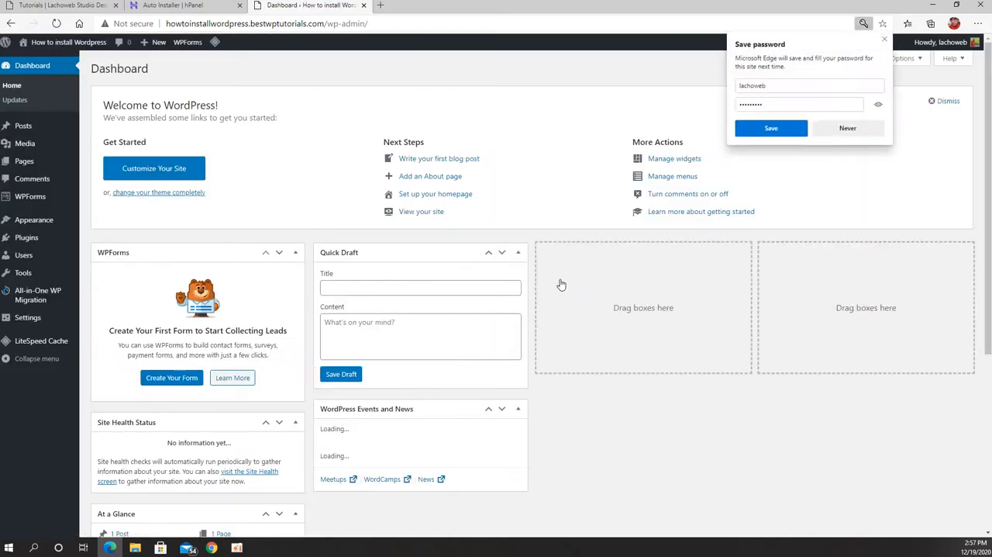
left_click(793, 129)
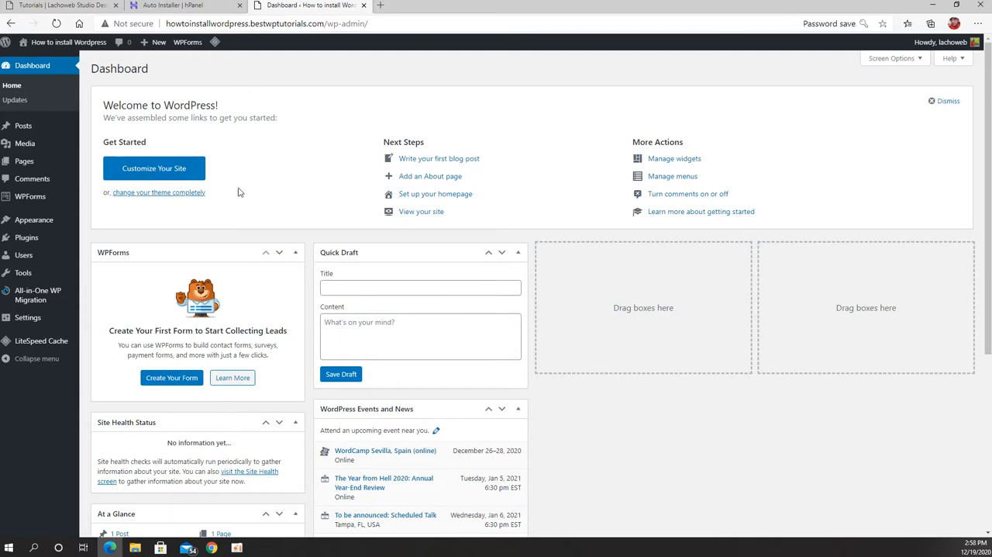
mouse_move(38, 46)
mouse_move(54, 298)
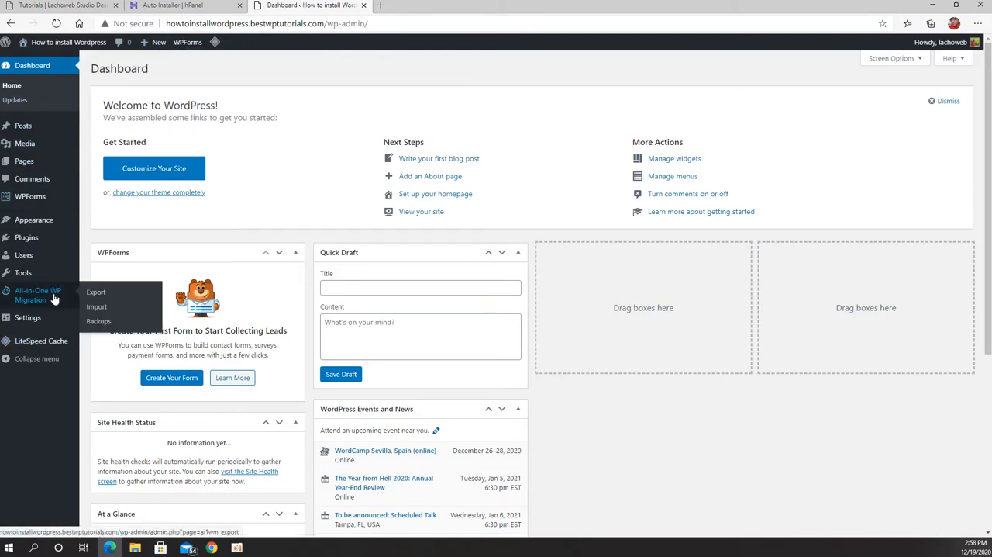
scroll(672, 424, "down", 3)
scroll(620, 388, "up", 3)
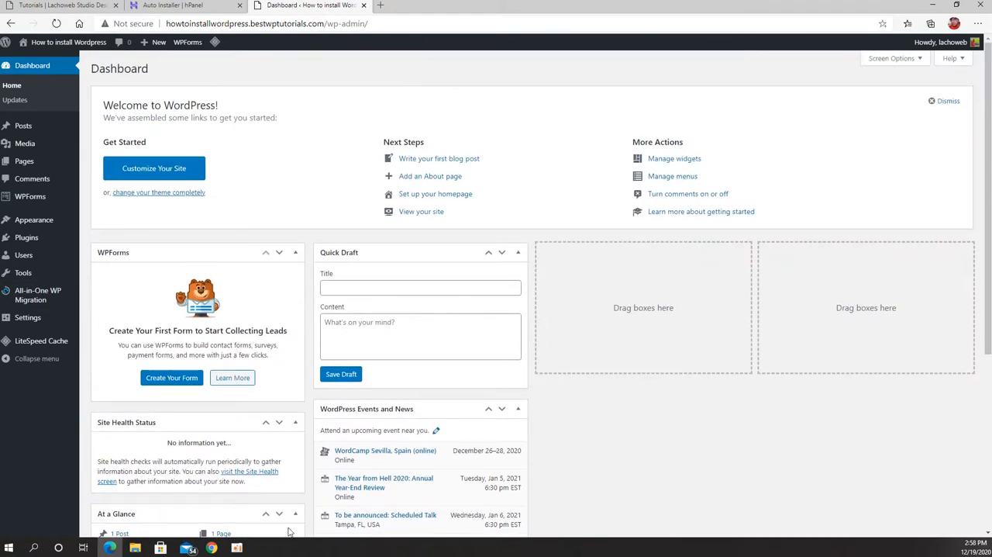
left_click(237, 547)
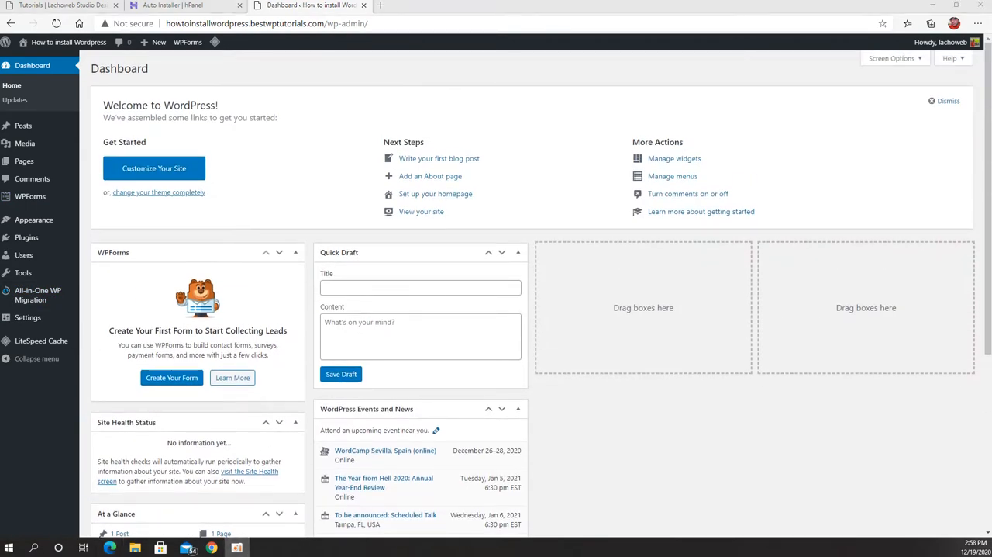